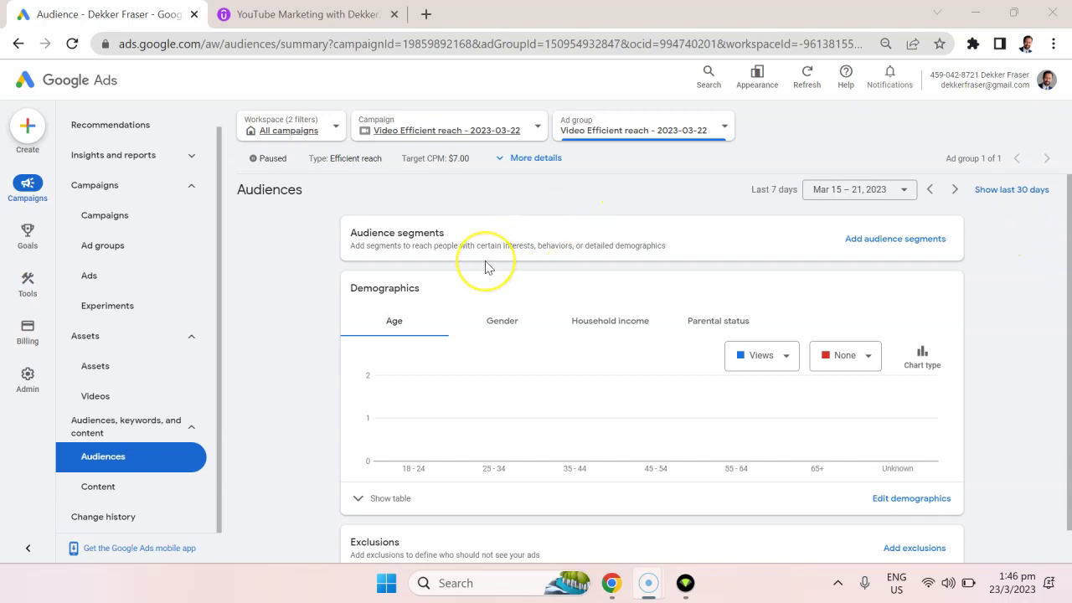
# Step: Start a new custom segment from the custom audience segments available for the ad group
pyautogui.click(892, 244)
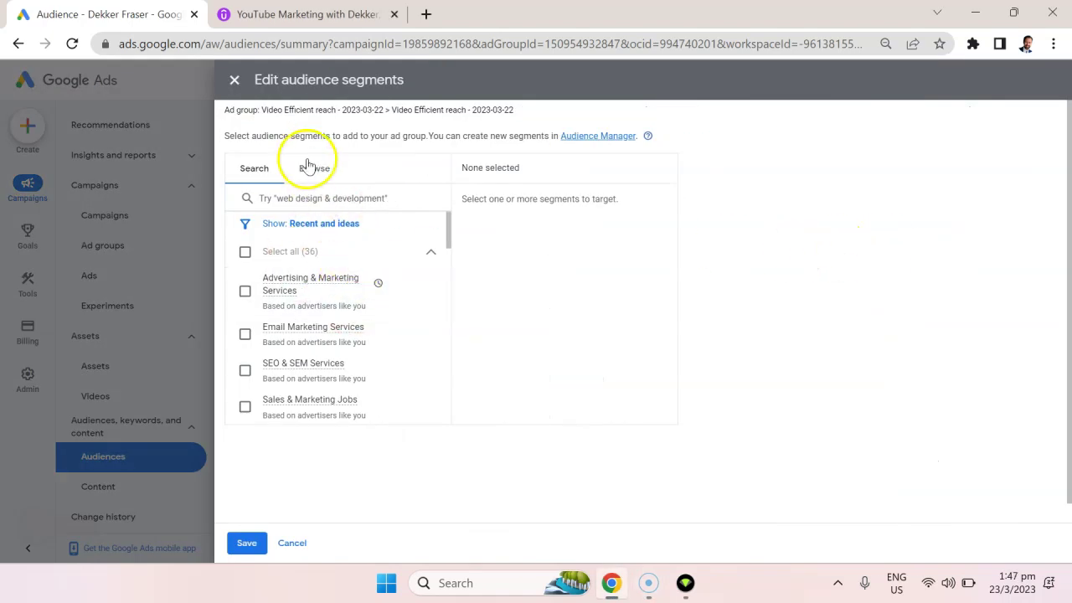
pyautogui.click(314, 168)
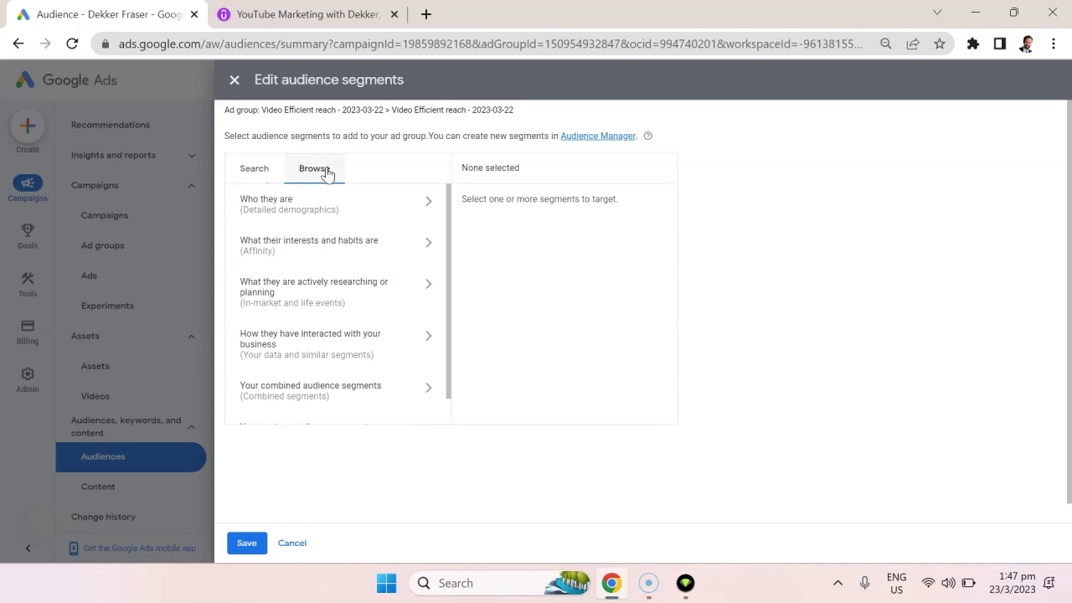
pyautogui.click(322, 185)
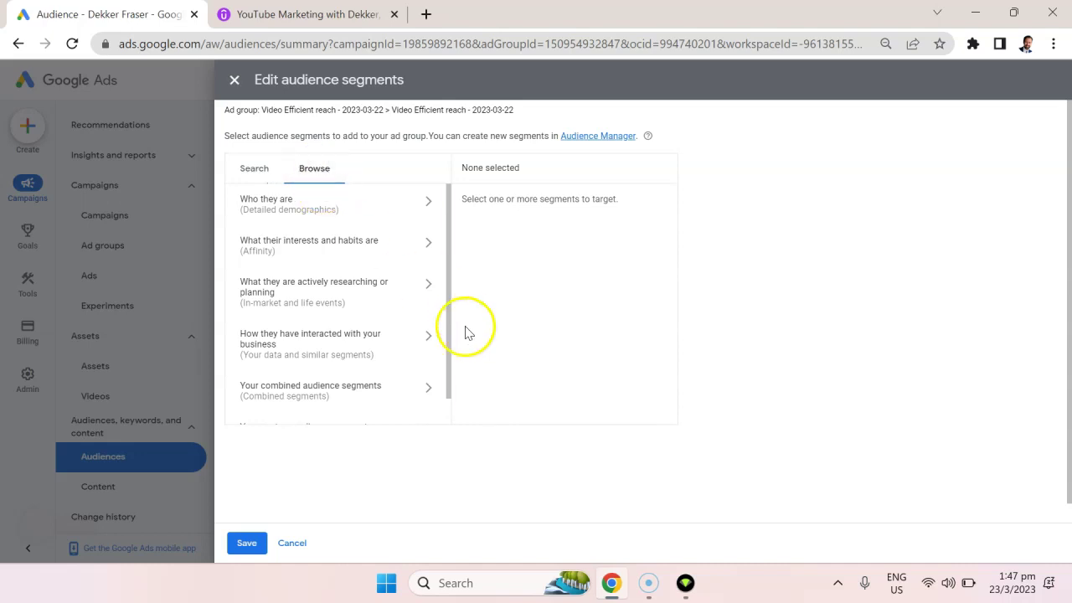
pyautogui.scroll(-1, 341, 259)
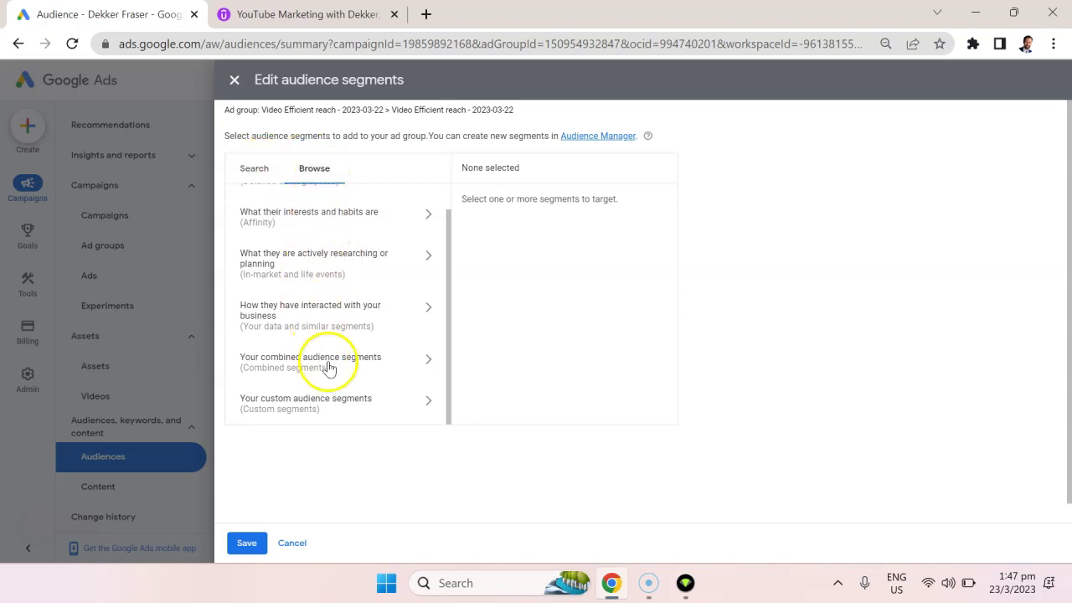
pyautogui.scroll(-1, 330, 363)
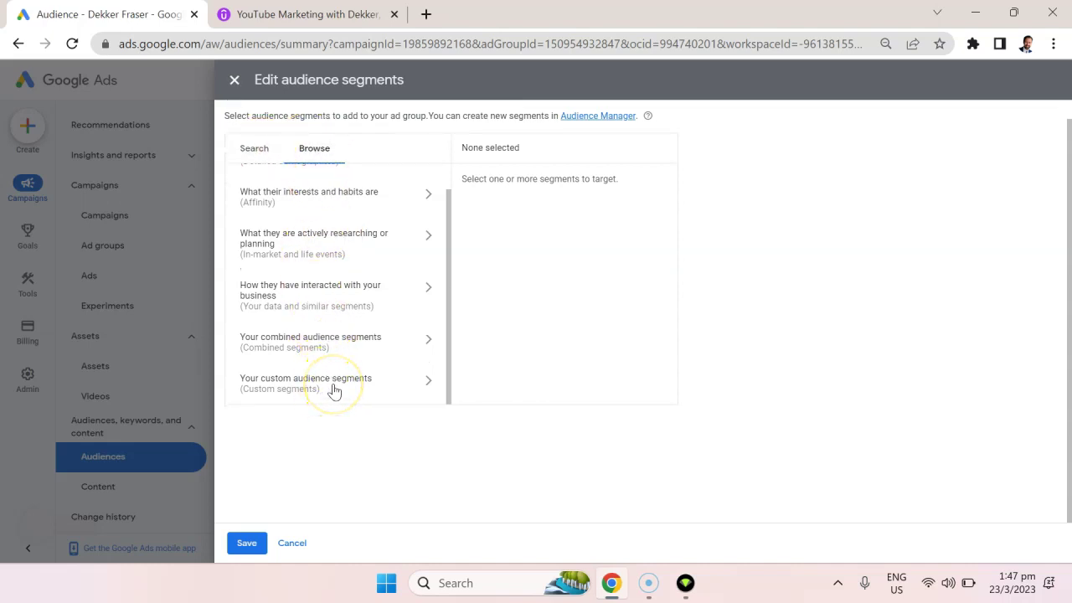
pyautogui.click(334, 391)
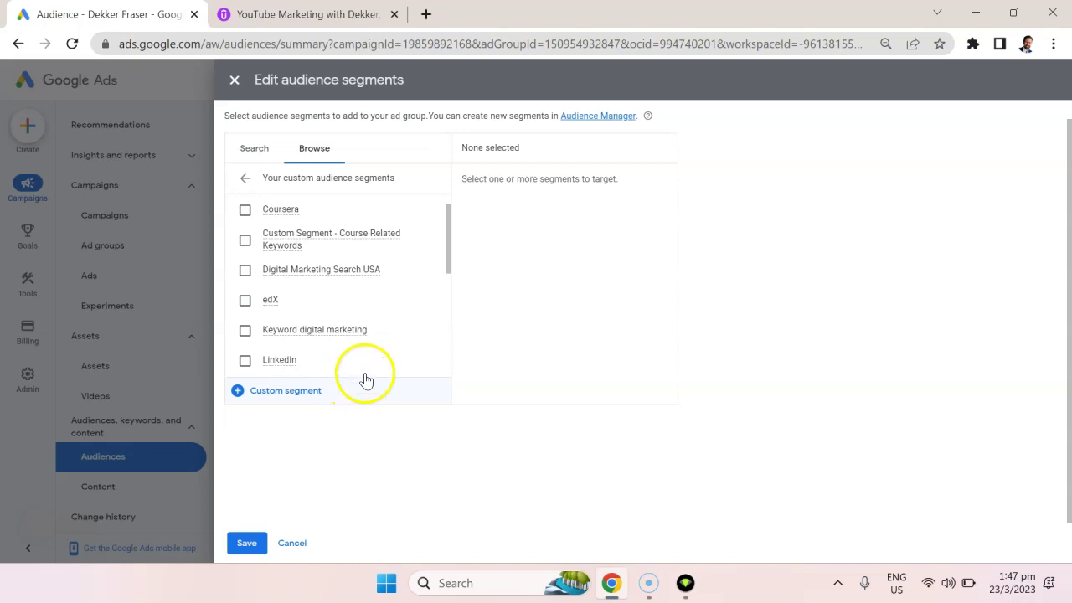
pyautogui.click(299, 394)
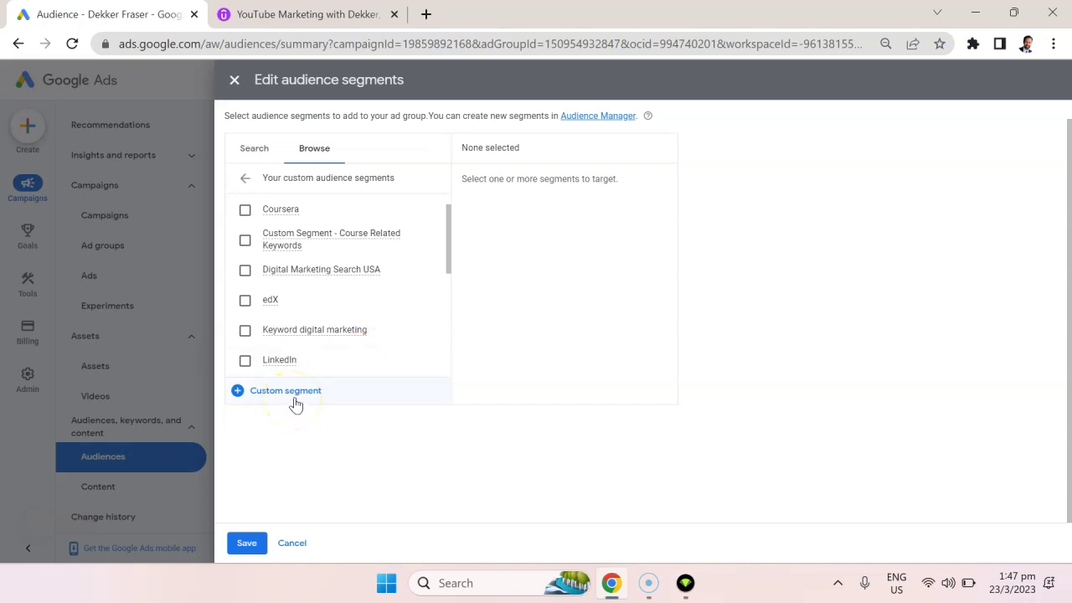
pyautogui.click(263, 390)
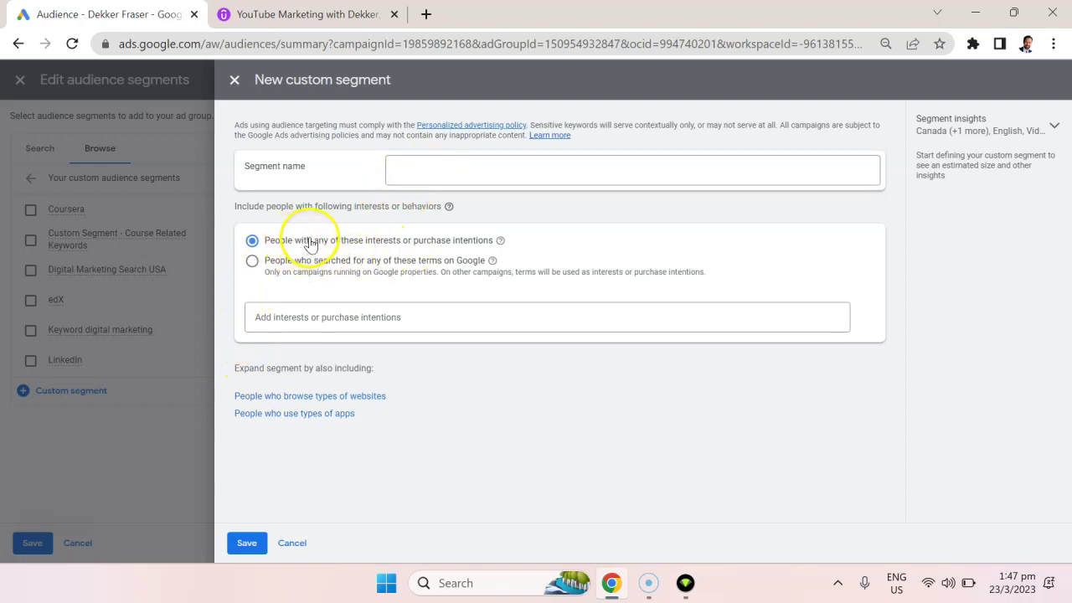
# Step: Look up interest ideas for "running" and add "best running shoes for long runs" to the segment
pyautogui.click(434, 319)
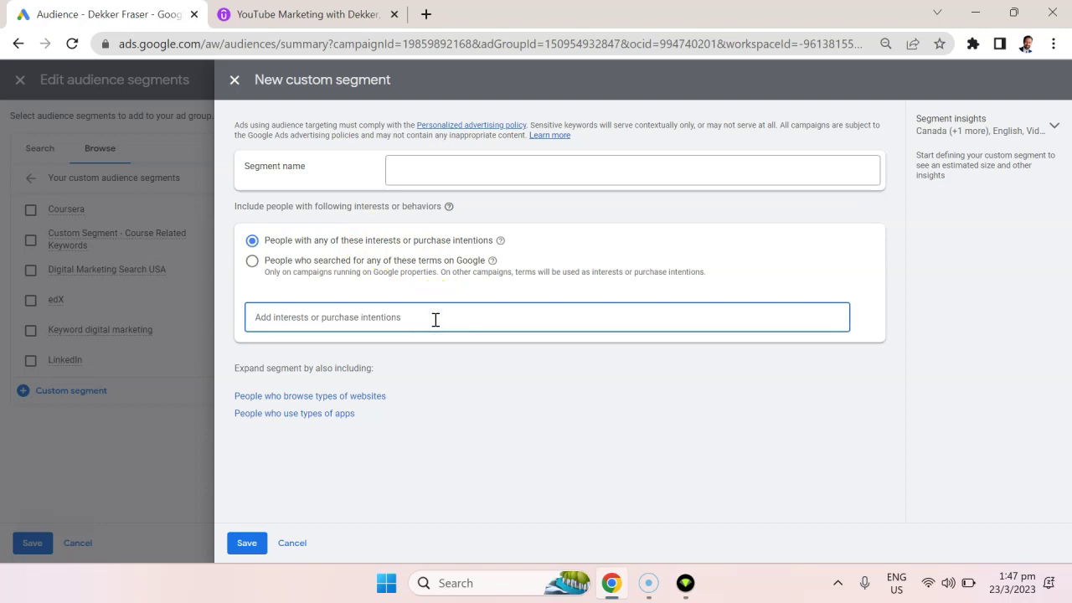
pyautogui.write('running')
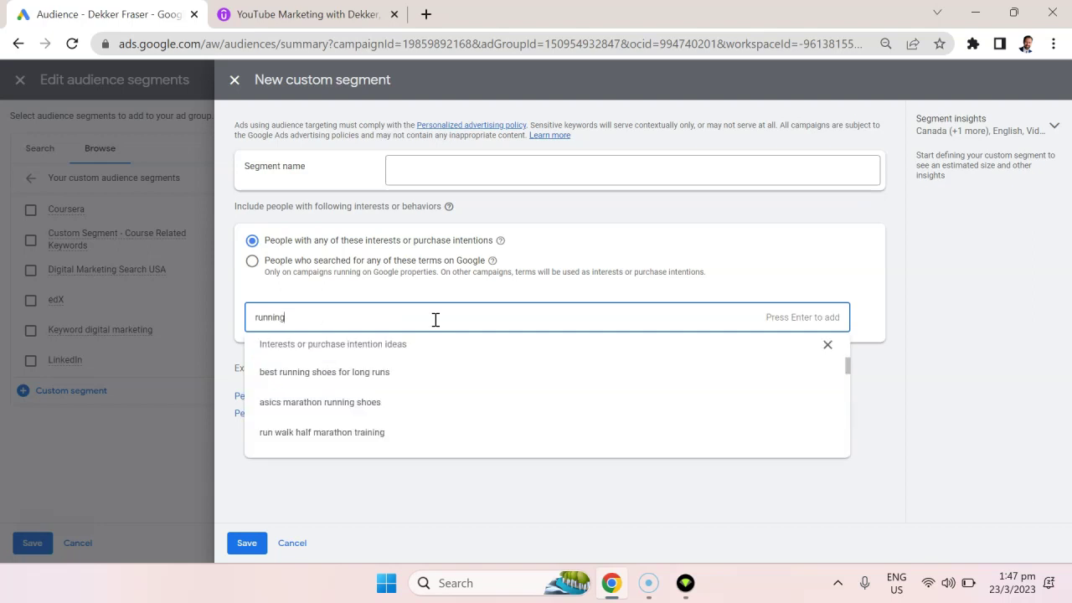
pyautogui.click(404, 383)
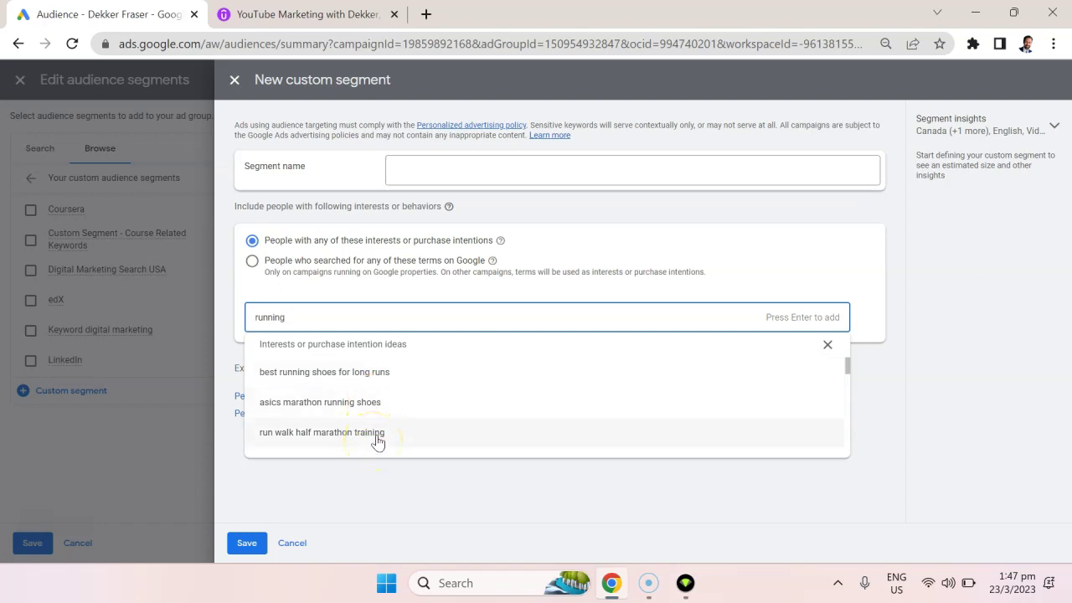
pyautogui.click(376, 374)
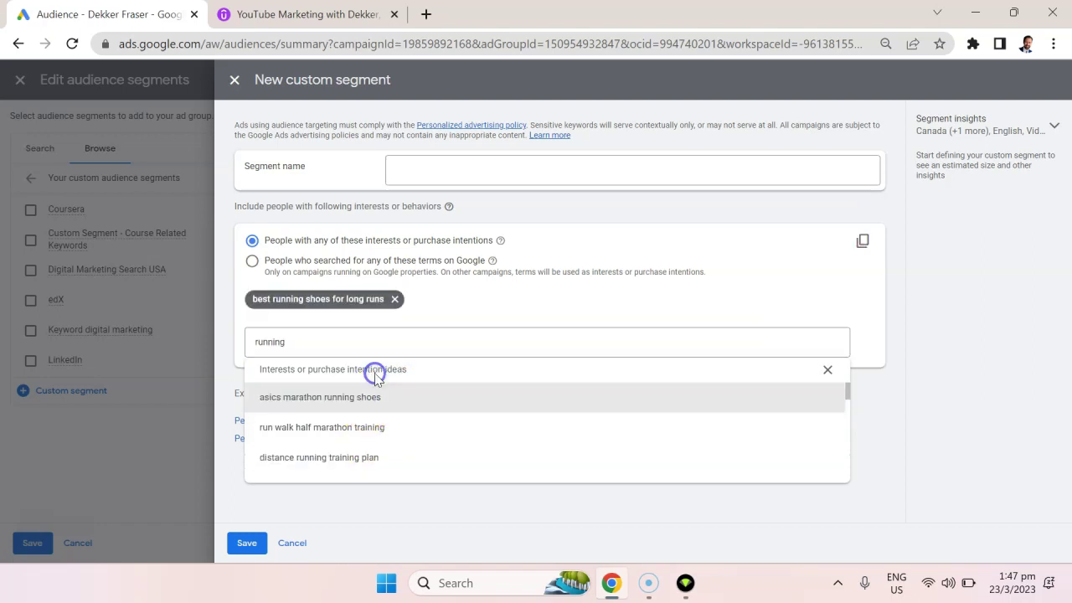
pyautogui.click(887, 271)
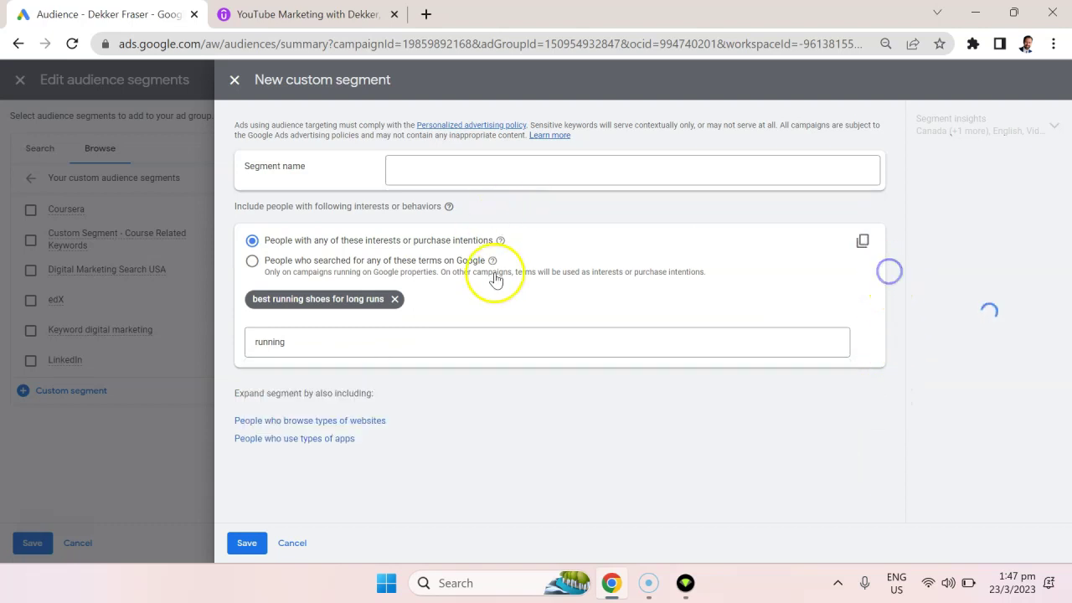
# Step: Look up interest ideas for "web design" and add "web design services for small business" to the segment
pyautogui.click(431, 345)
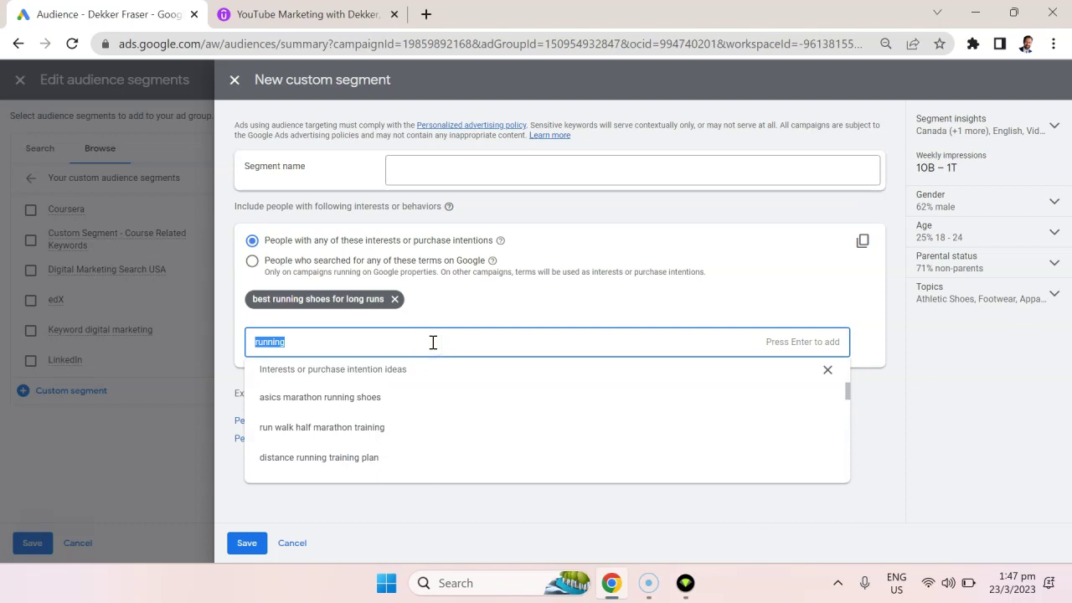
pyautogui.write('web design')
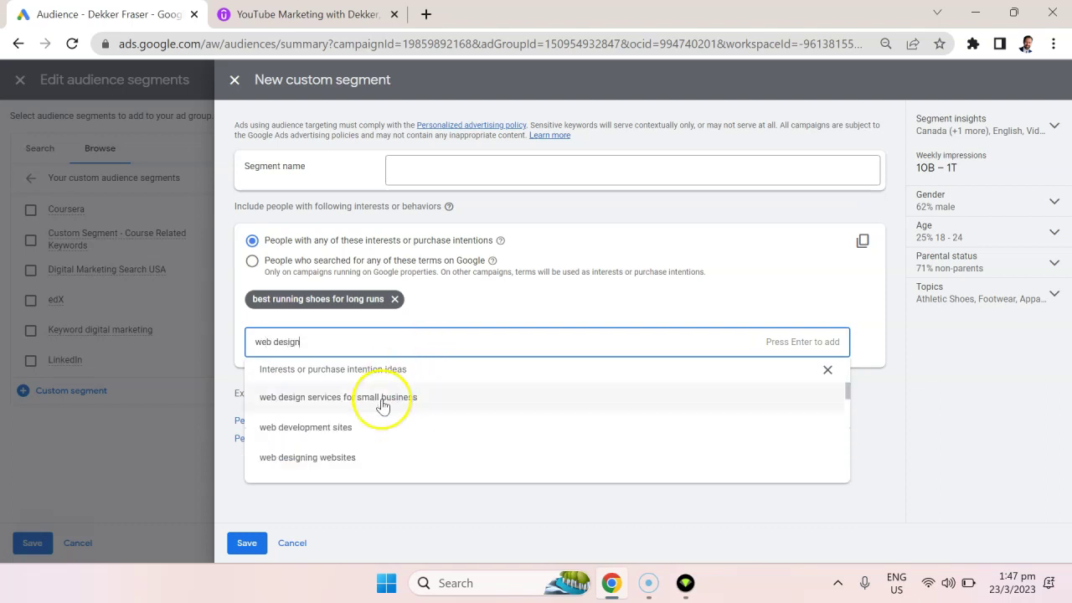
pyautogui.click(382, 402)
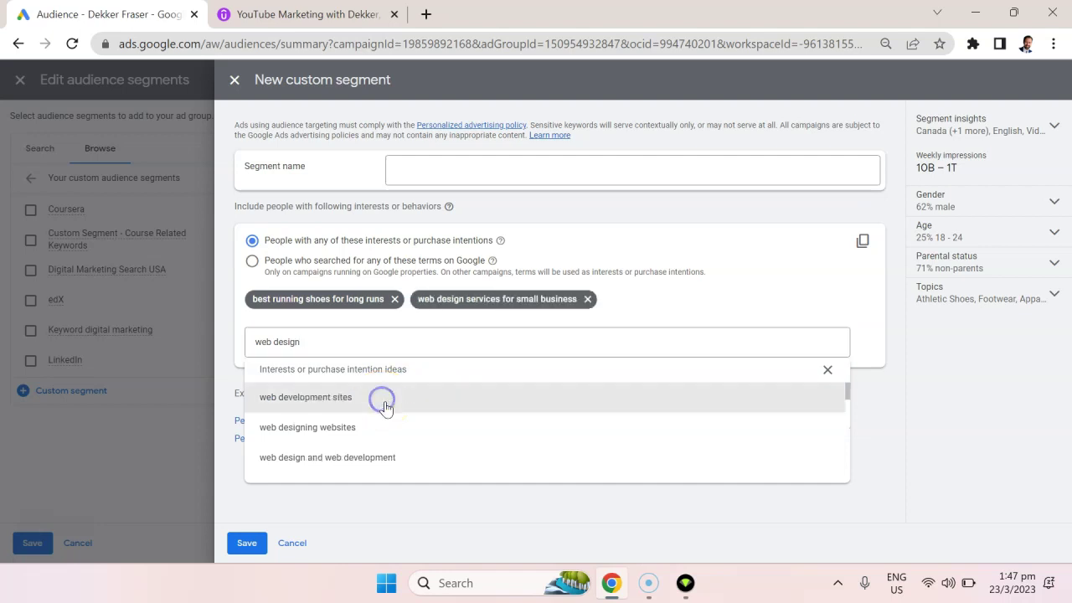
pyautogui.click(876, 400)
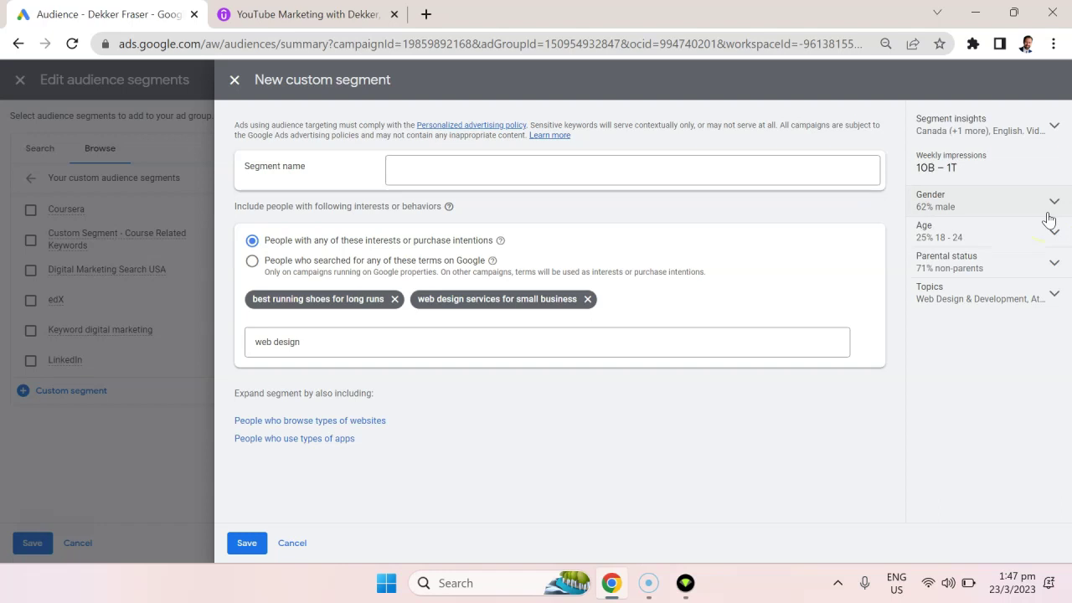
# Step: Examine the segment insights, including the location, language and campaign type settings and the weekly impressions estimate
pyautogui.click(1054, 128)
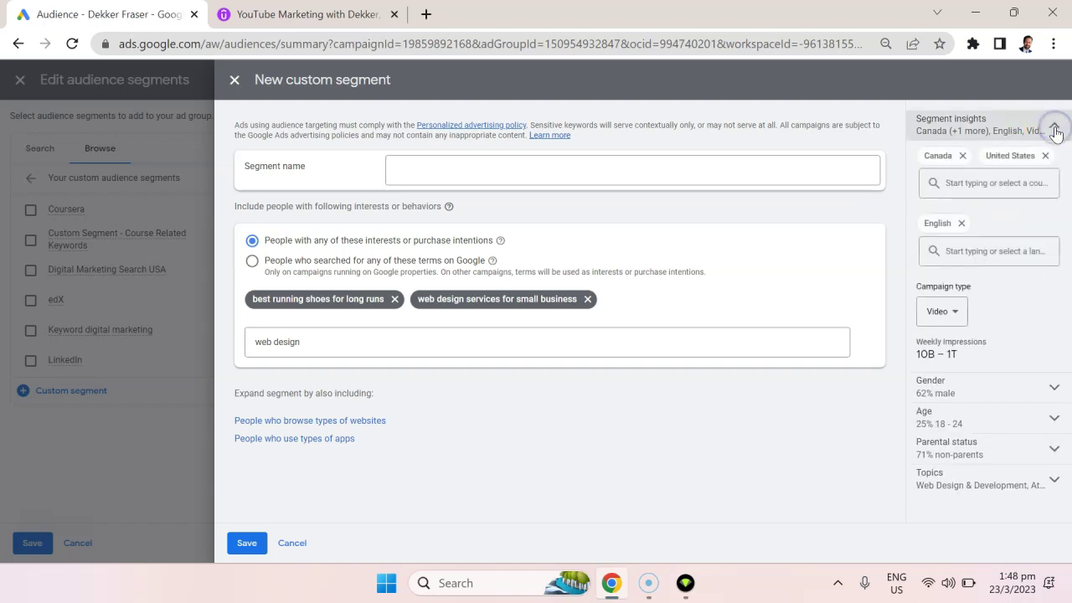
pyautogui.click(1055, 131)
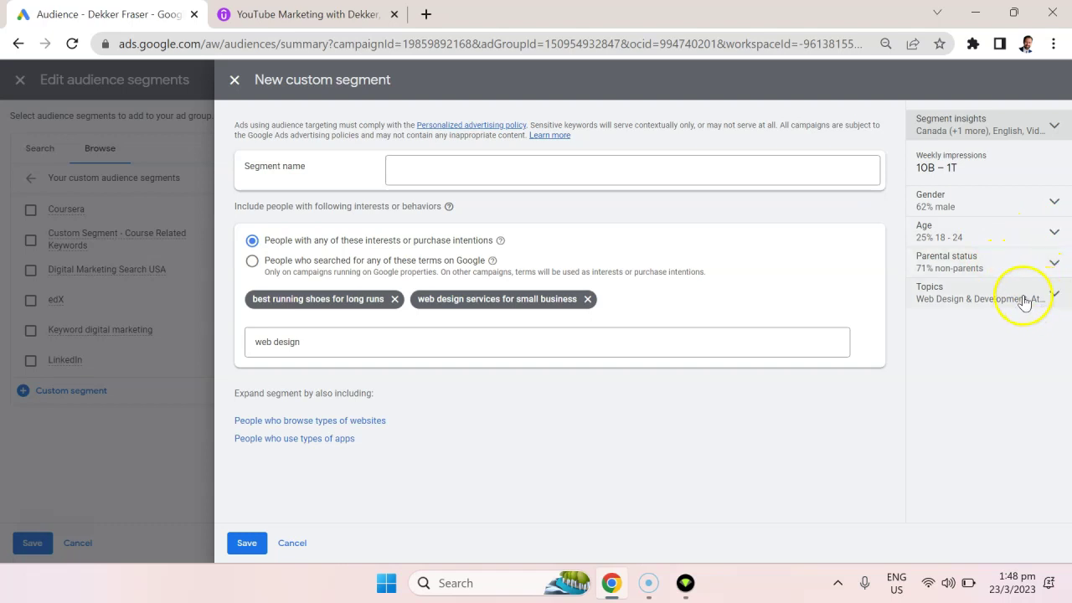
pyautogui.moveTo(959, 168); pyautogui.dragTo(920, 173)
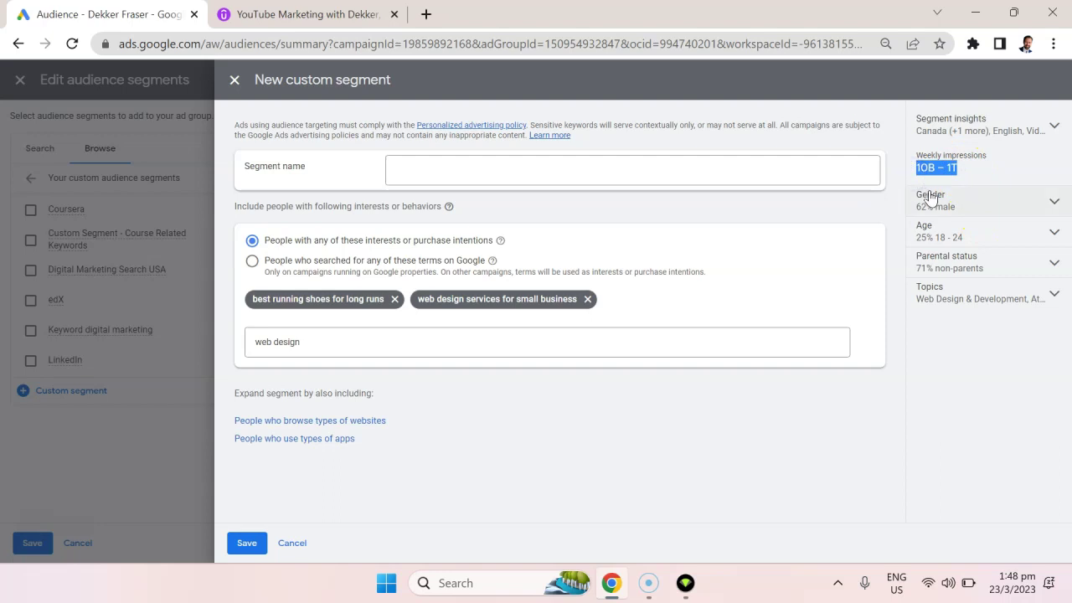
pyautogui.click(954, 167)
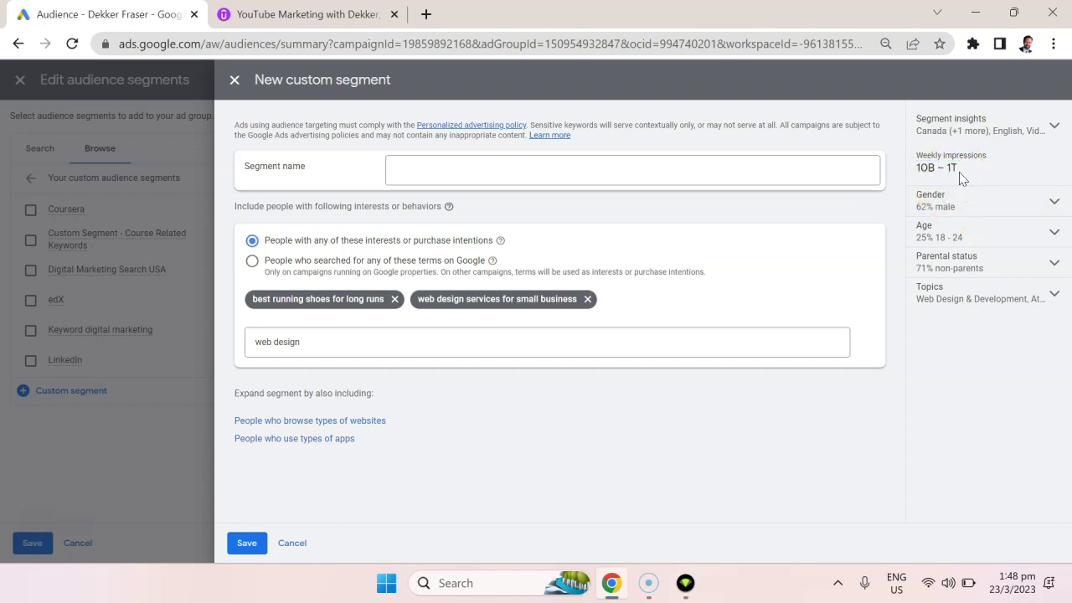
pyautogui.moveTo(960, 171); pyautogui.dragTo(932, 171)
pyautogui.click(964, 178)
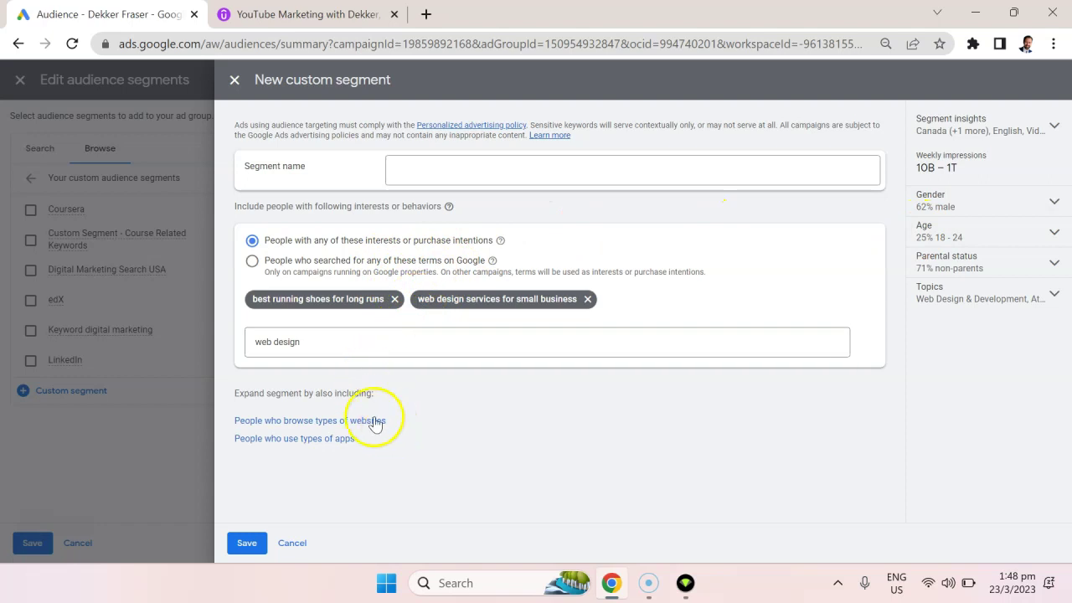
# Step: Expand the segment with people who browse types of websites and add nike.com as a similar website
pyautogui.click(321, 422)
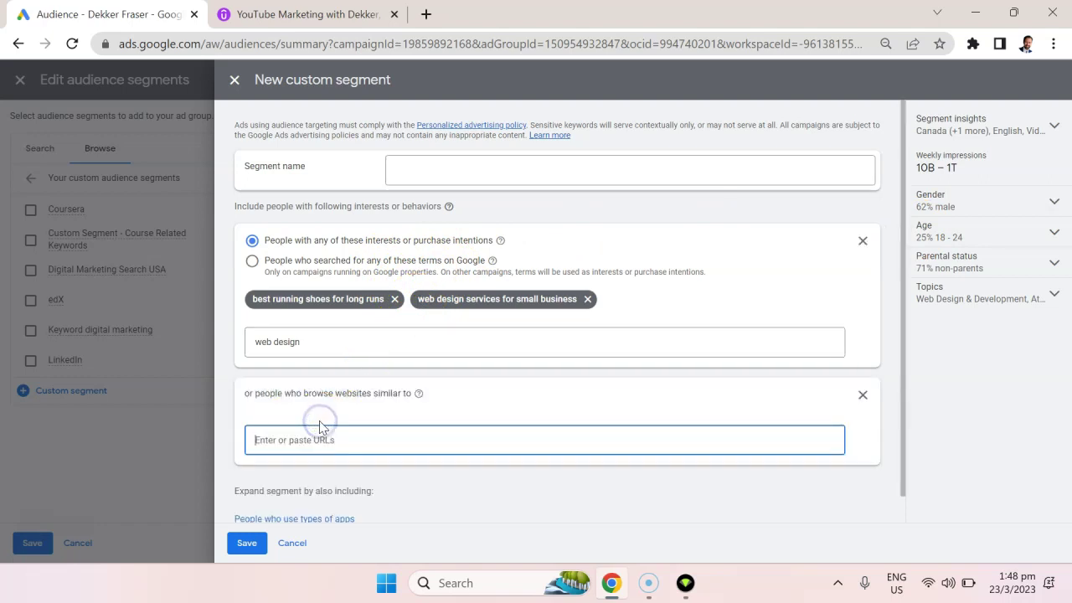
pyautogui.scroll(-1, 390, 430)
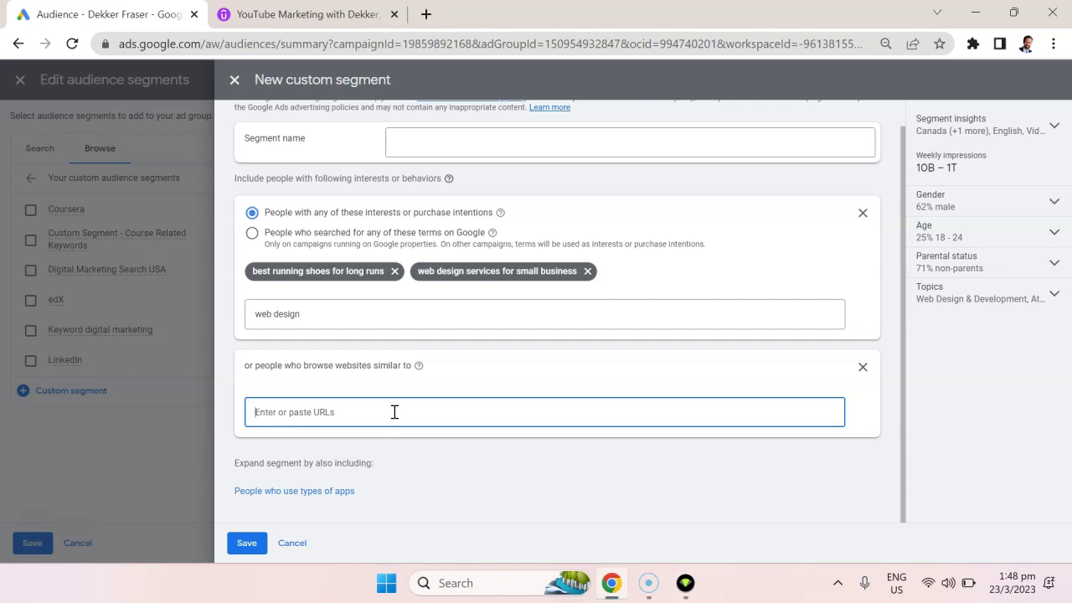
pyautogui.write('nike')
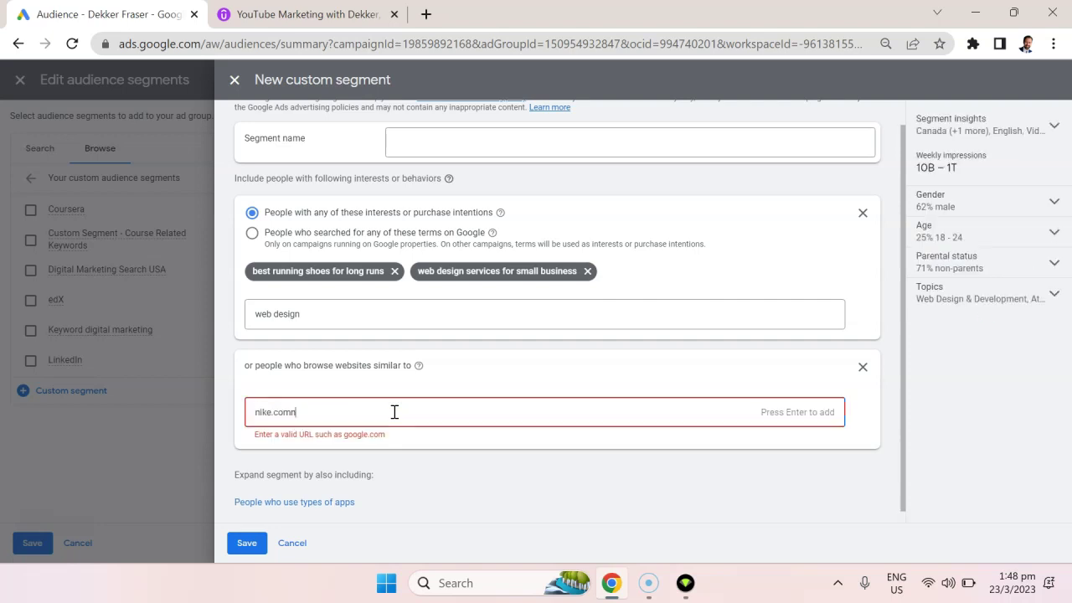
pyautogui.write('.comn')
pyautogui.press('BackSpace')
pyautogui.click(569, 350)
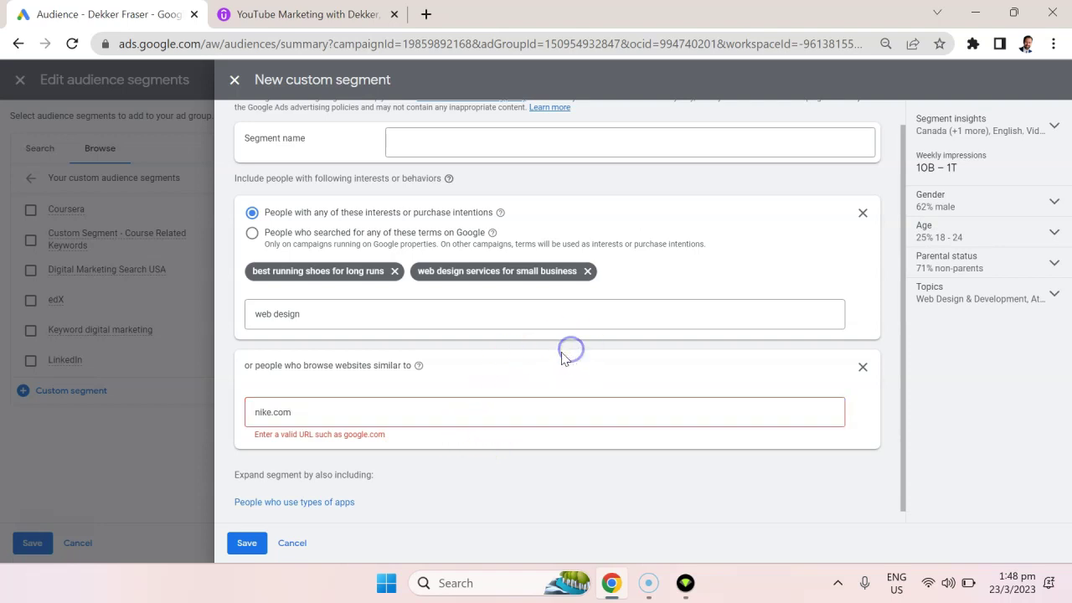
pyautogui.click(471, 414)
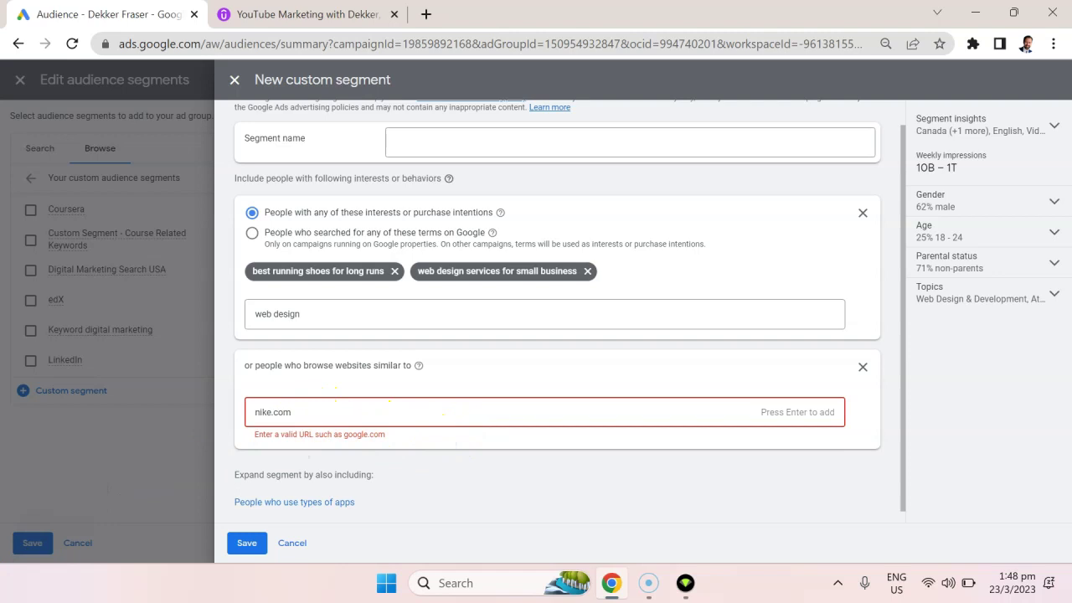
pyautogui.press('Return')
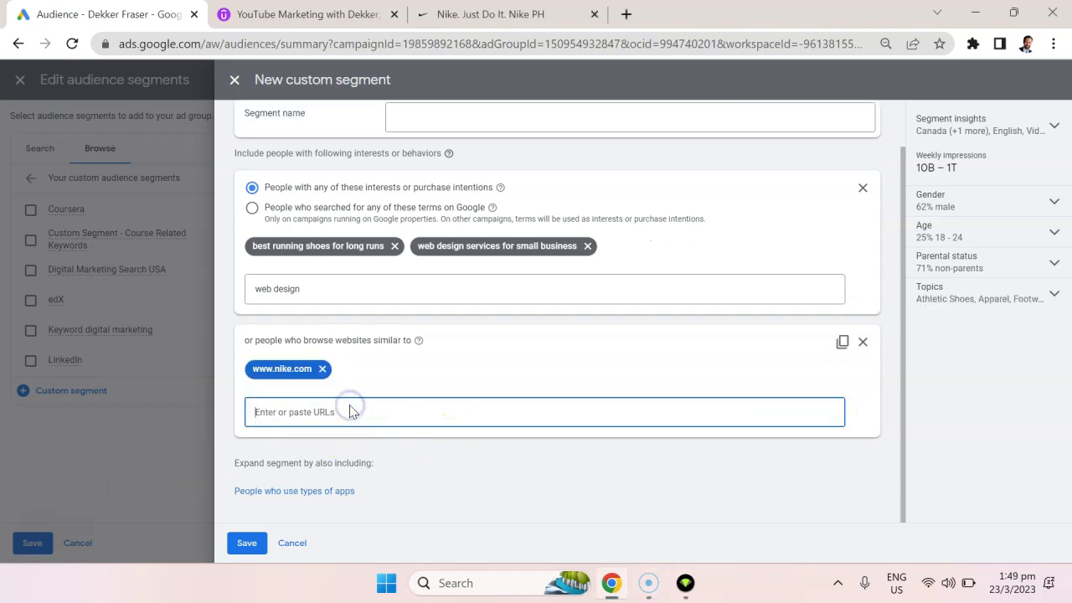
# Step: In the Nike browser tab, search Google for adidas and open the official adidas Philippines website
pyautogui.click(536, 13)
pyautogui.write('adidi')
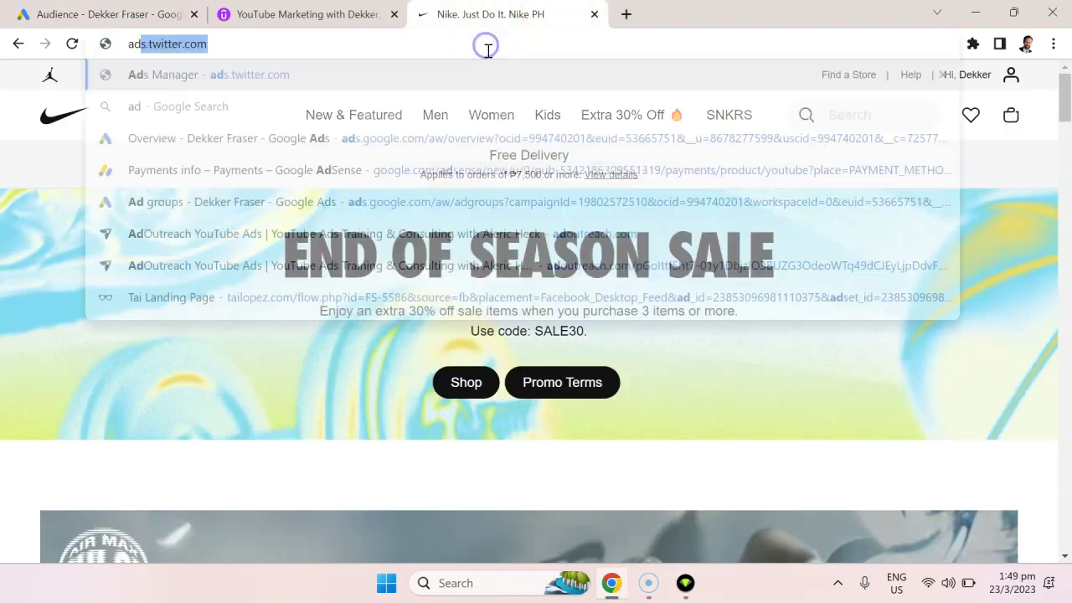
pyautogui.press('BackSpace')
pyautogui.press('BackSpace')
pyautogui.press('BackSpace')
pyautogui.write('idas')
pyautogui.press('Return')
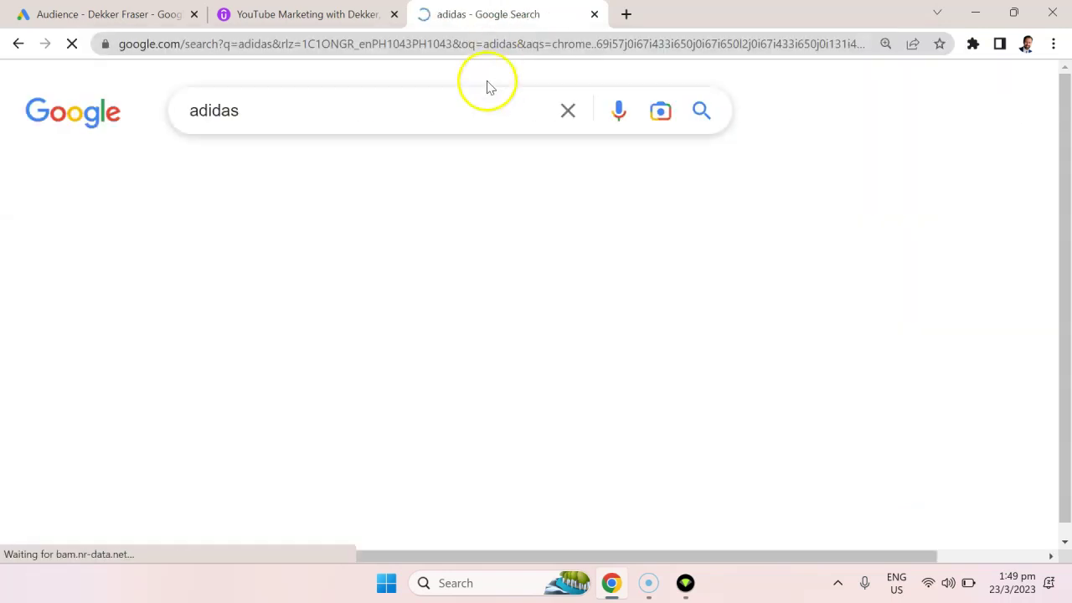
pyautogui.scroll(-5, 167, 394)
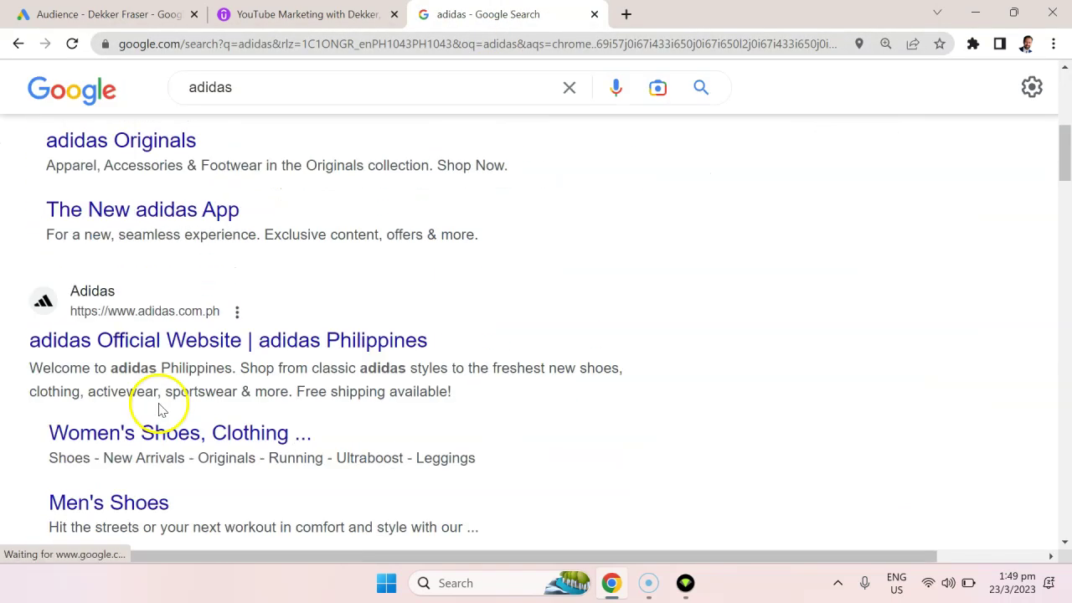
pyautogui.click(161, 289)
pyautogui.click(184, 44)
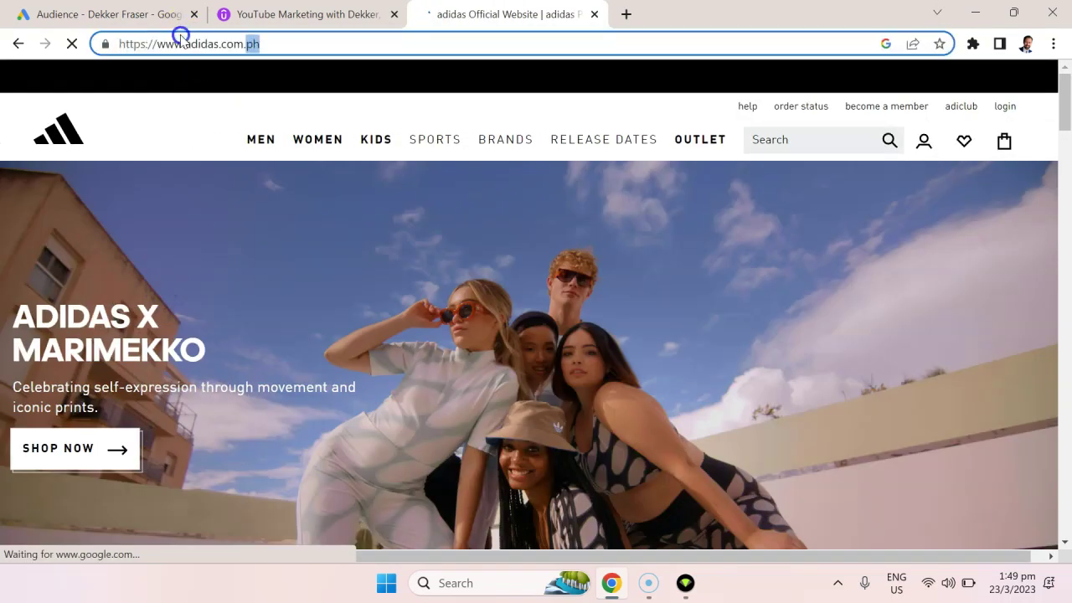
pyautogui.click(244, 44)
pyautogui.moveTo(244, 44); pyautogui.dragTo(50, 45)
pyautogui.hotkey('ctrl', 'c')
pyautogui.hotkey('ctrl', 'shift', 'Tab')
pyautogui.hotkey('ctrl', 'shift', 'Tab')
pyautogui.click(356, 410)
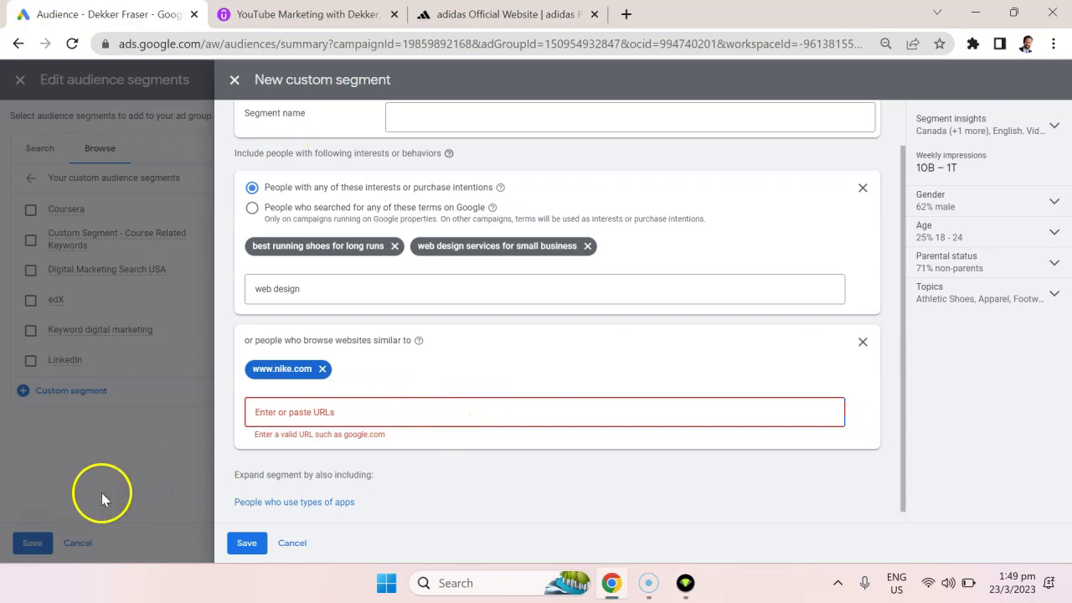
pyautogui.hotkey('ctrl', 'v')
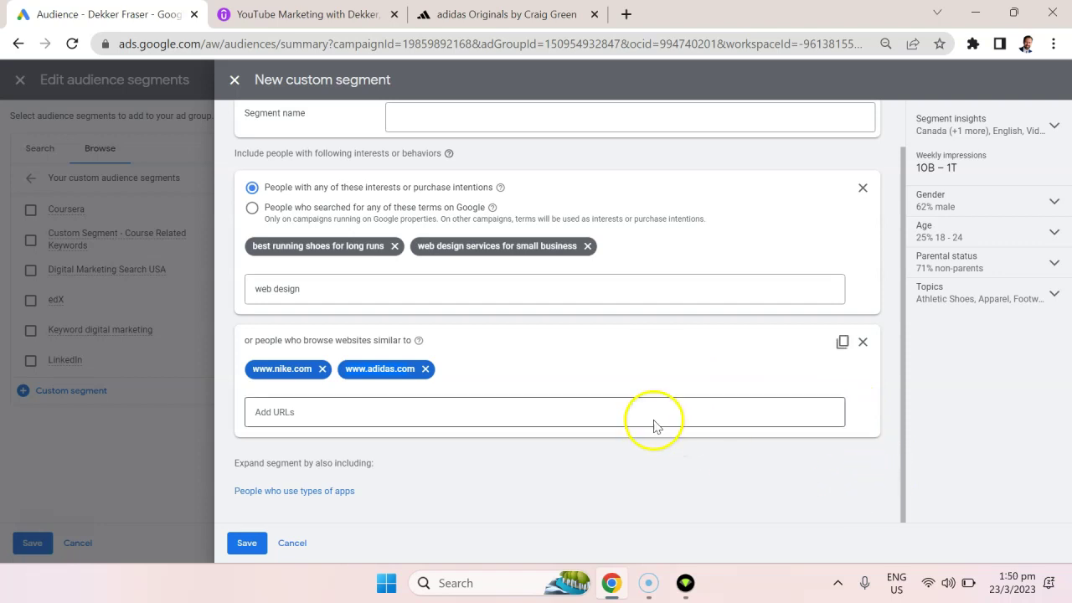
pyautogui.click(469, 410)
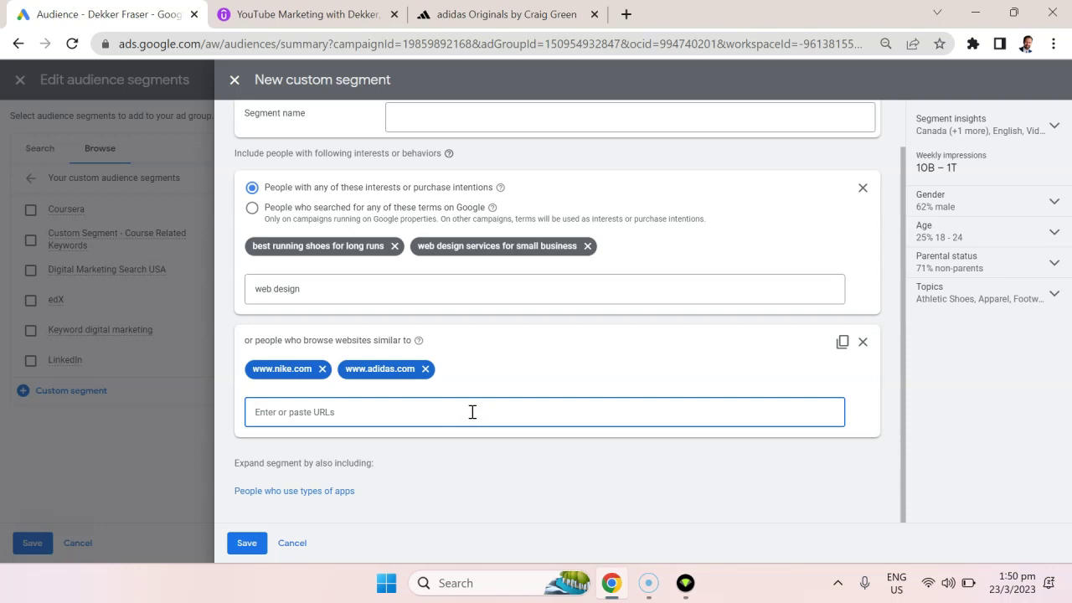
# Step: Expand the segment with people who use types of apps and activate the Google Play Store app search
pyautogui.click(472, 412)
pyautogui.click(408, 412)
pyautogui.click(297, 492)
pyautogui.click(430, 466)
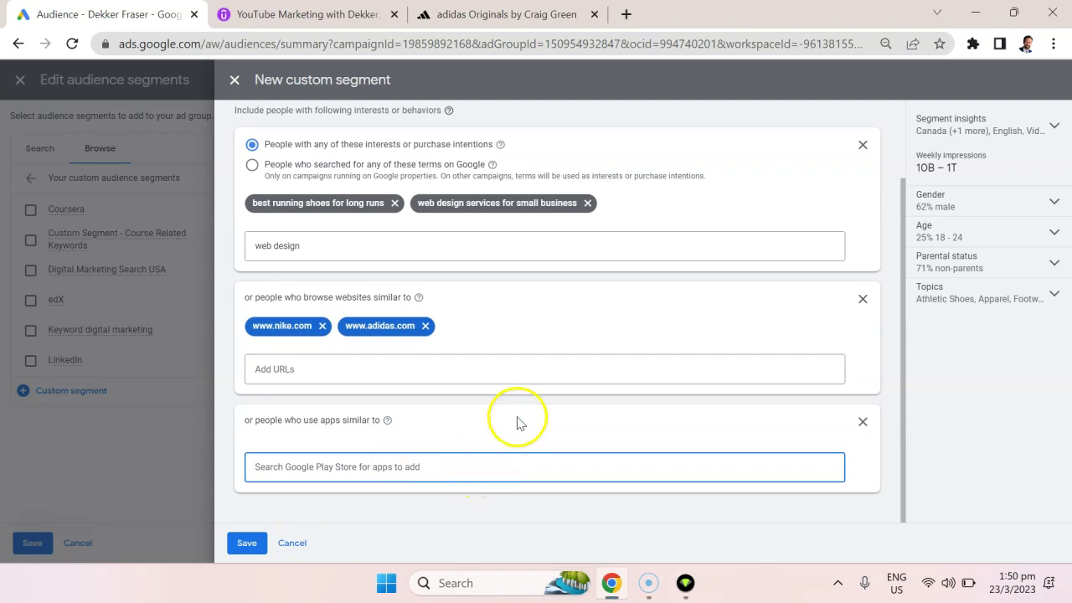
pyautogui.scroll(1, 514, 409)
pyautogui.scroll(-1, 514, 410)
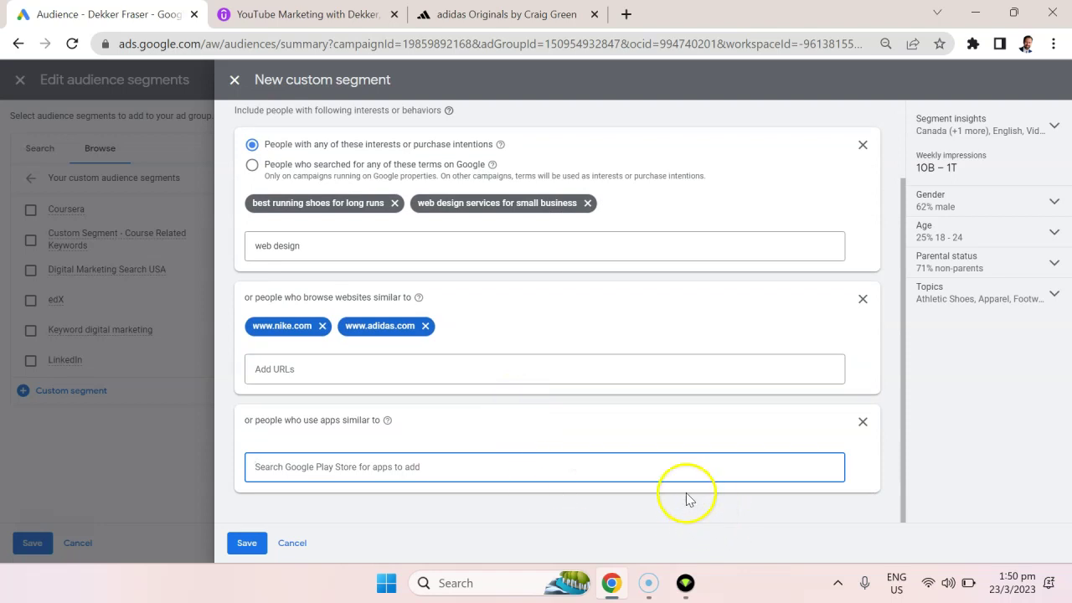
pyautogui.click(691, 465)
# Step: Switch to people who searched terms on Google and add best marketing books for beginners, best digital marketing books and marketing books pdf
pyautogui.scroll(1, 622, 411)
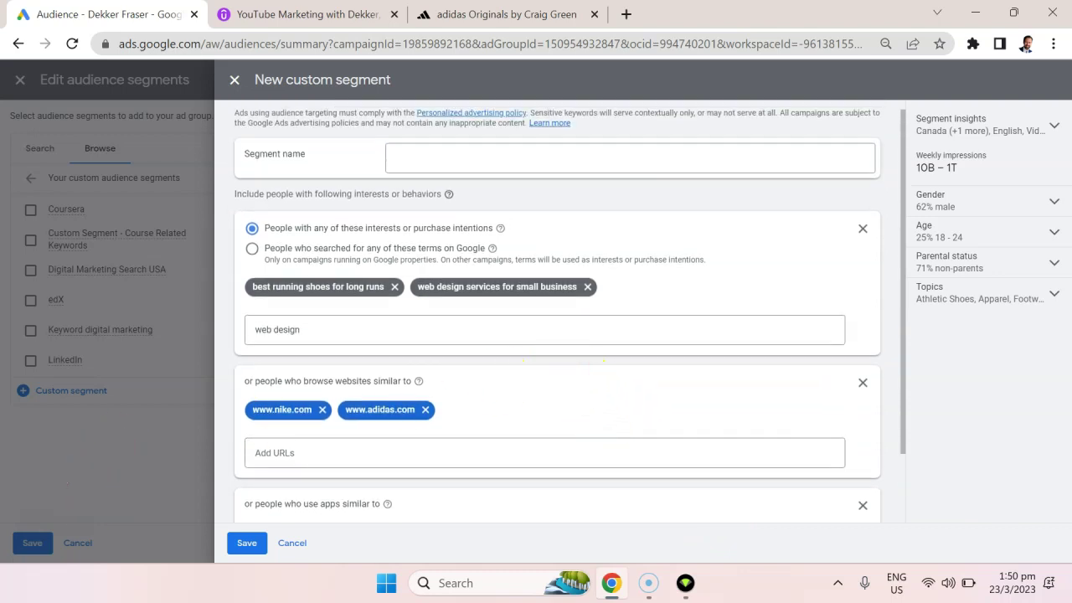
pyautogui.scroll(1, 682, 390)
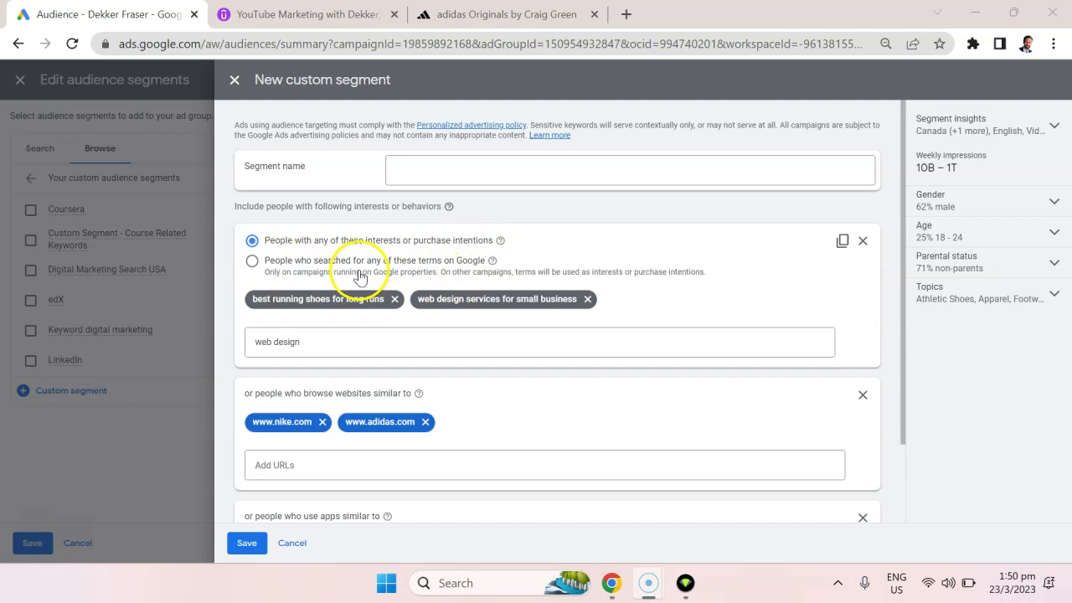
pyautogui.click(287, 261)
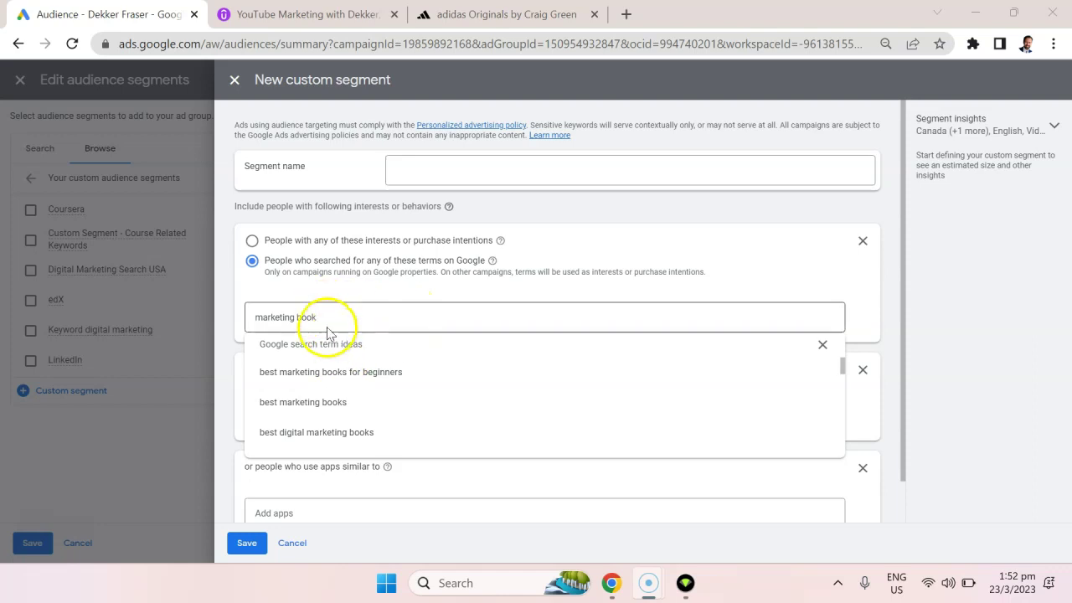
pyautogui.click(354, 378)
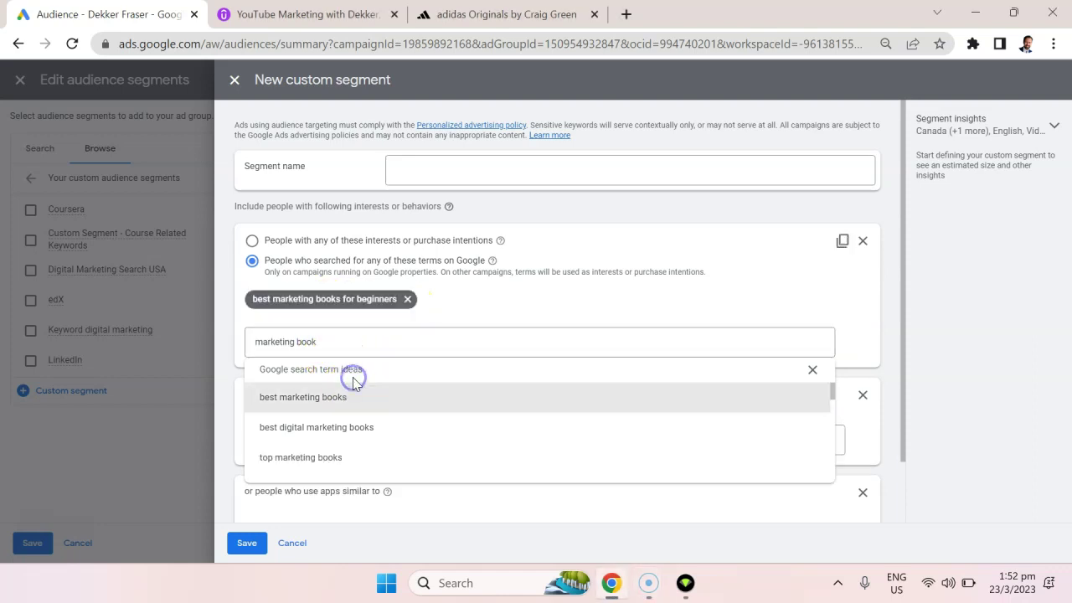
pyautogui.click(333, 425)
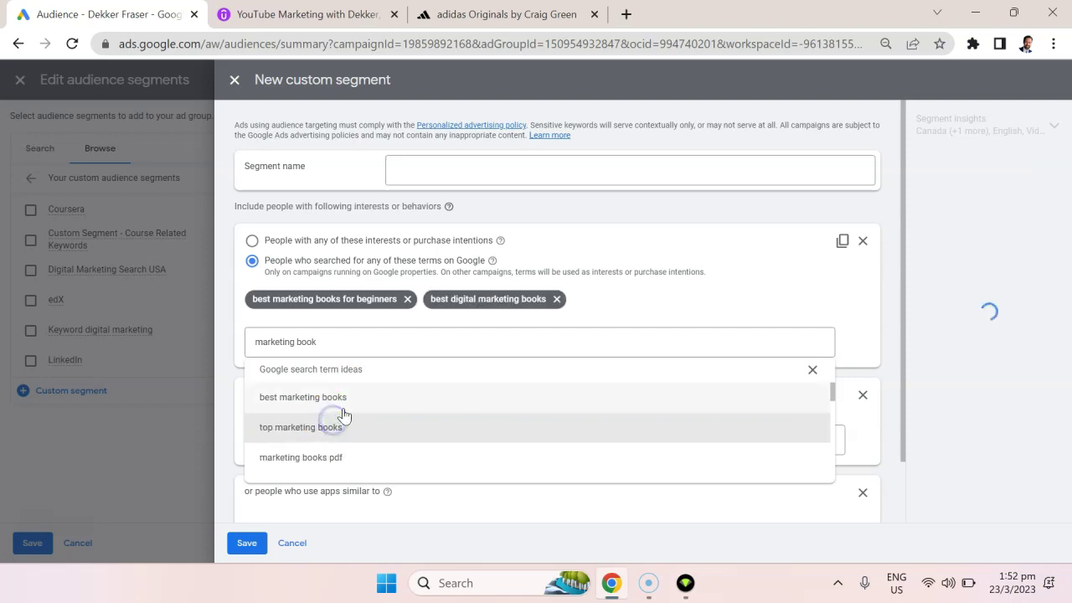
pyautogui.click(318, 462)
pyautogui.click(925, 315)
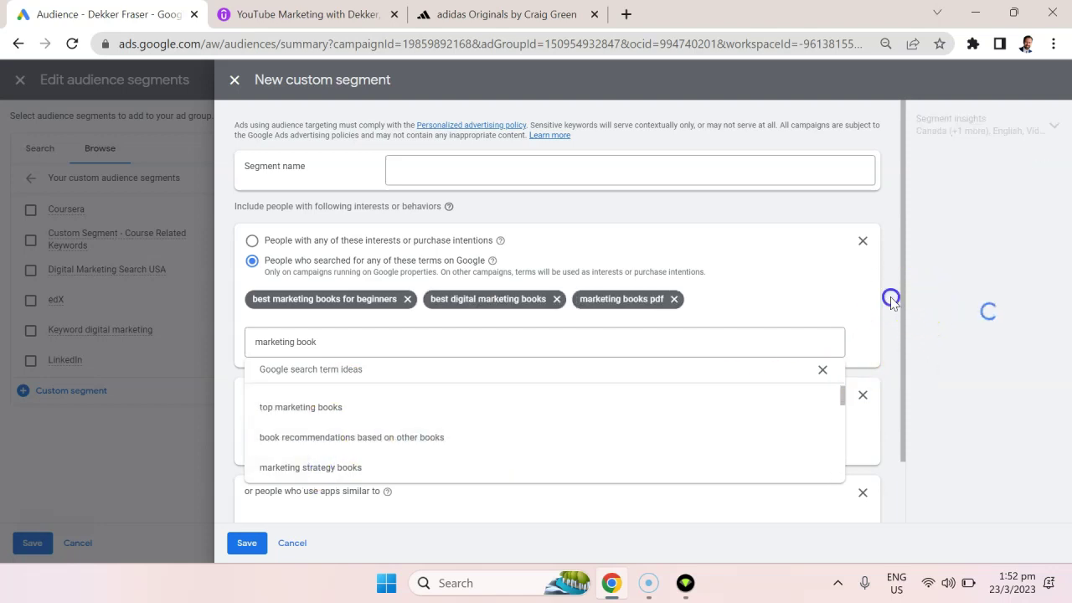